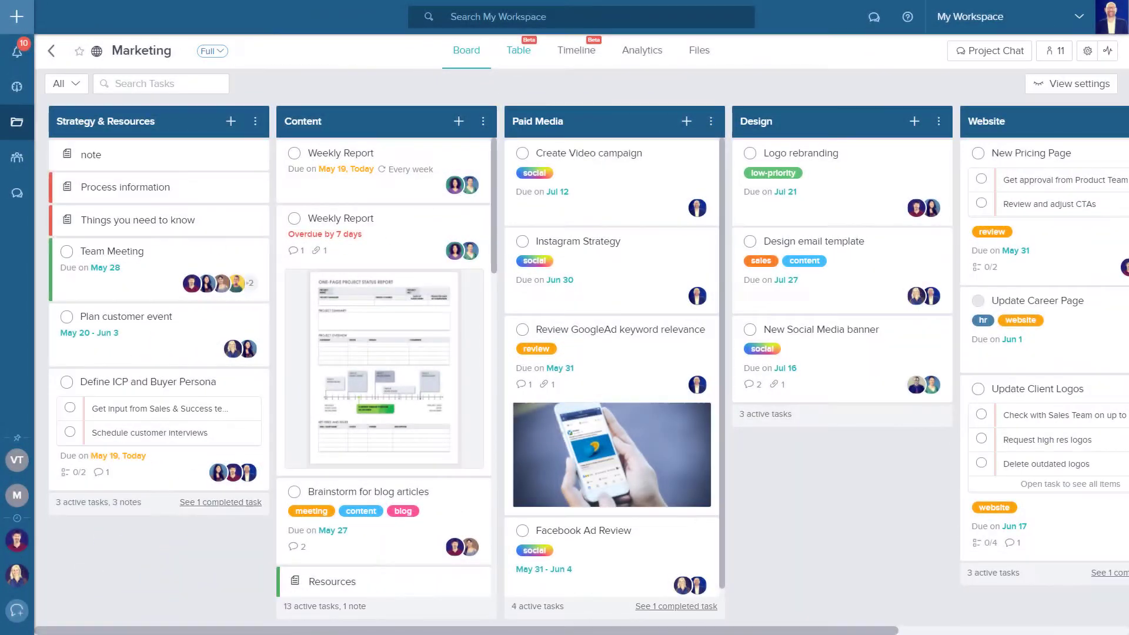
# Step: Show the Marketing project as a table with the Checklist column added
pyautogui.click(527, 62)
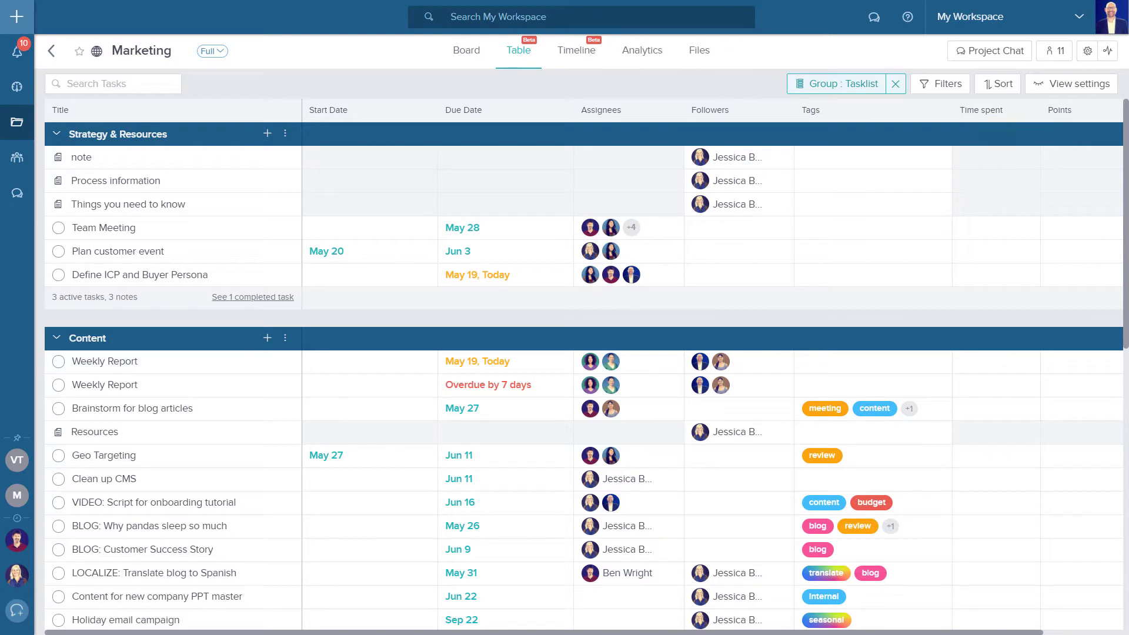
pyautogui.click(1075, 86)
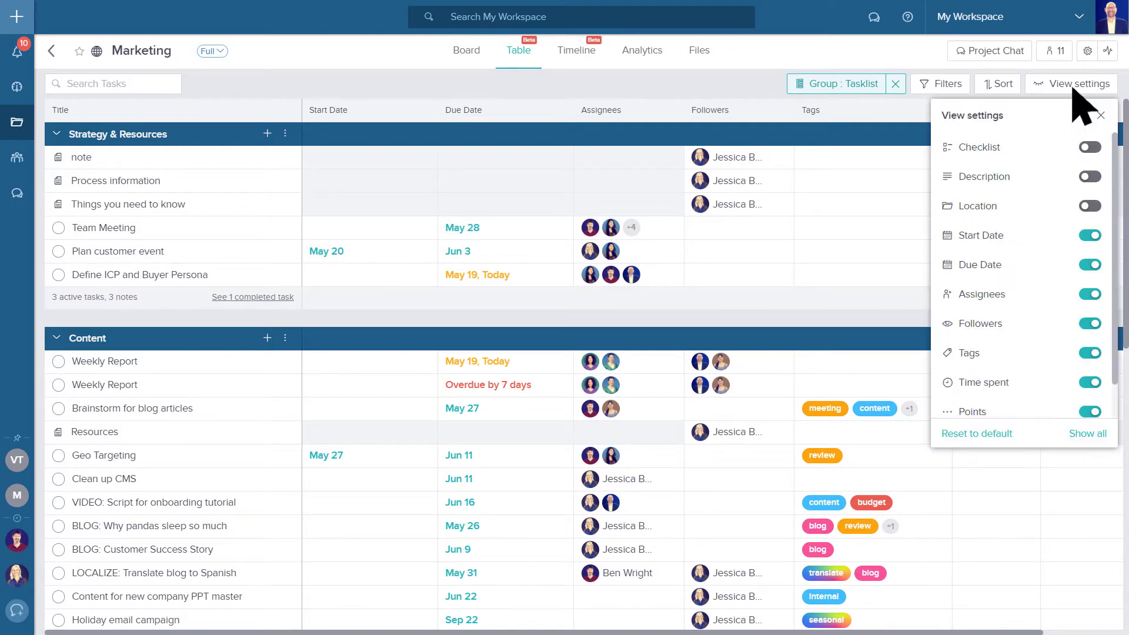
pyautogui.click(1090, 146)
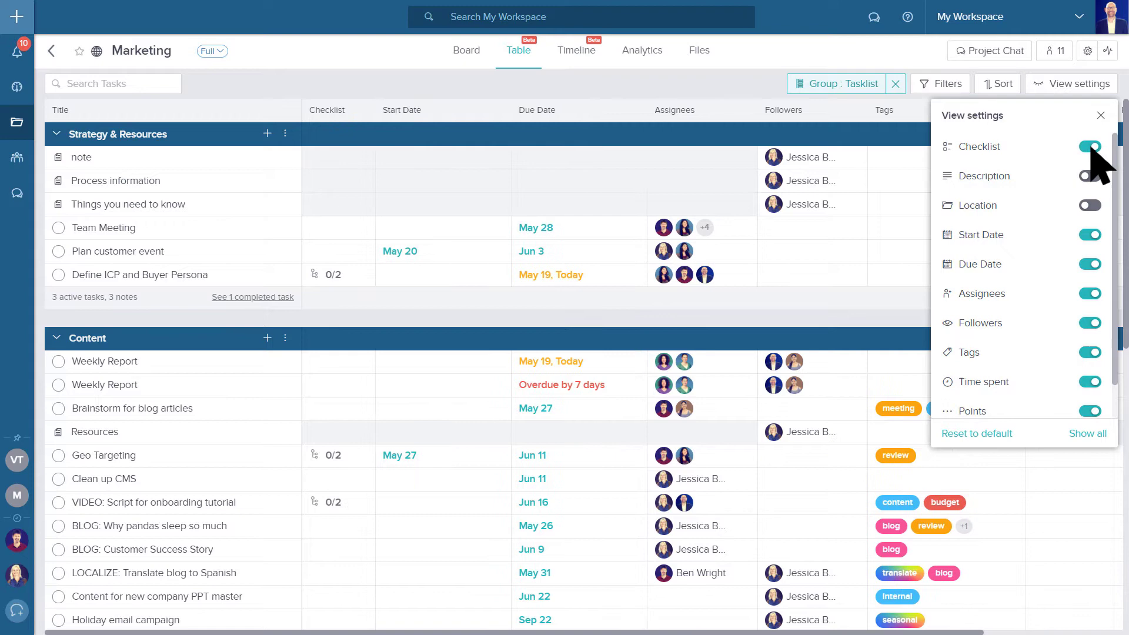
pyautogui.scroll(-1, 1097, 155)
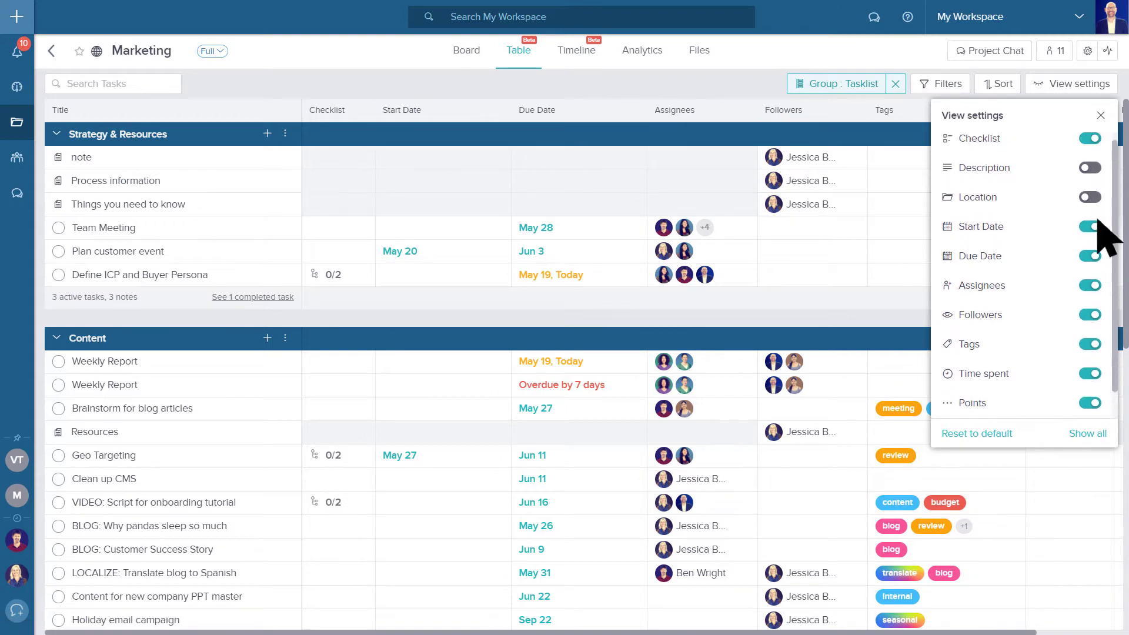
pyautogui.click(1099, 115)
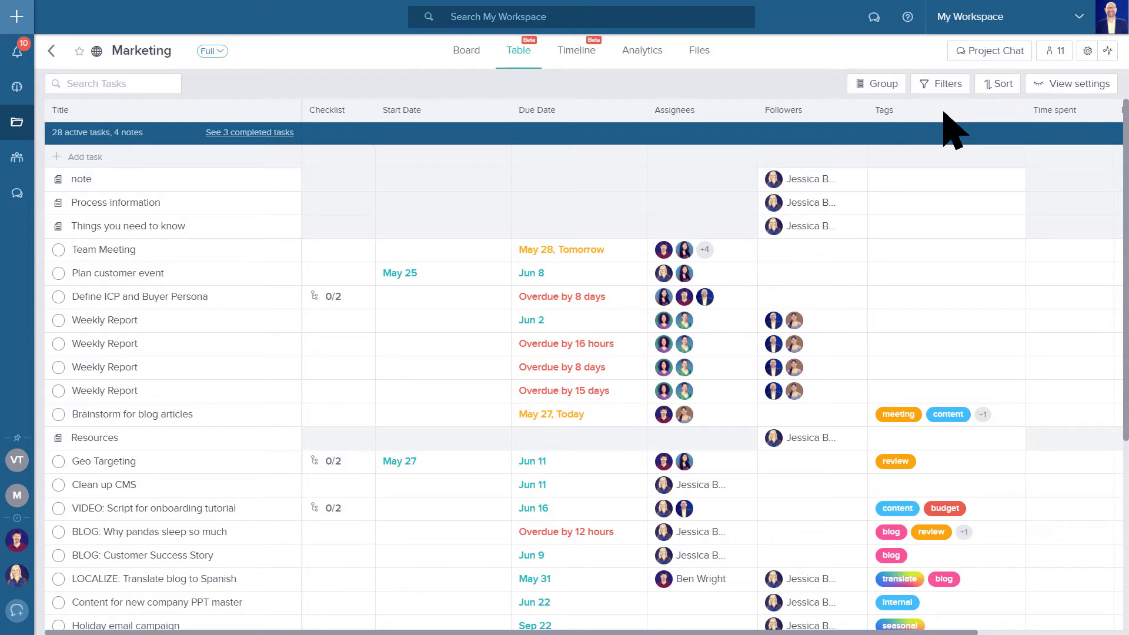
# Step: Filter the table to tasks assigned to me and sort it by due date
pyautogui.click(945, 88)
pyautogui.click(941, 155)
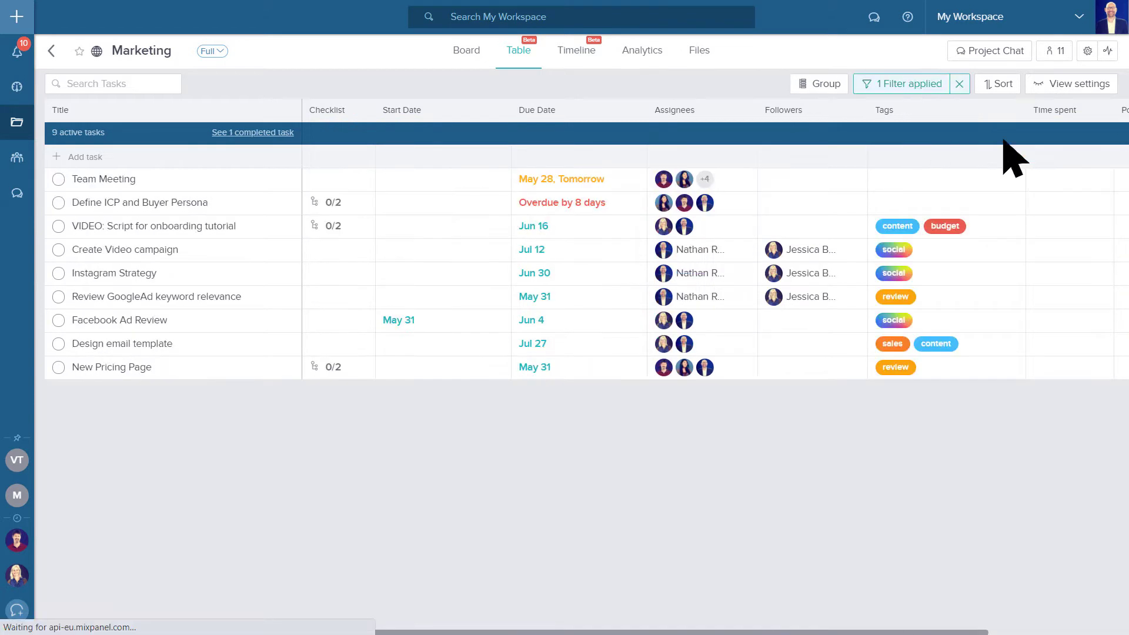
pyautogui.click(1004, 85)
pyautogui.click(908, 279)
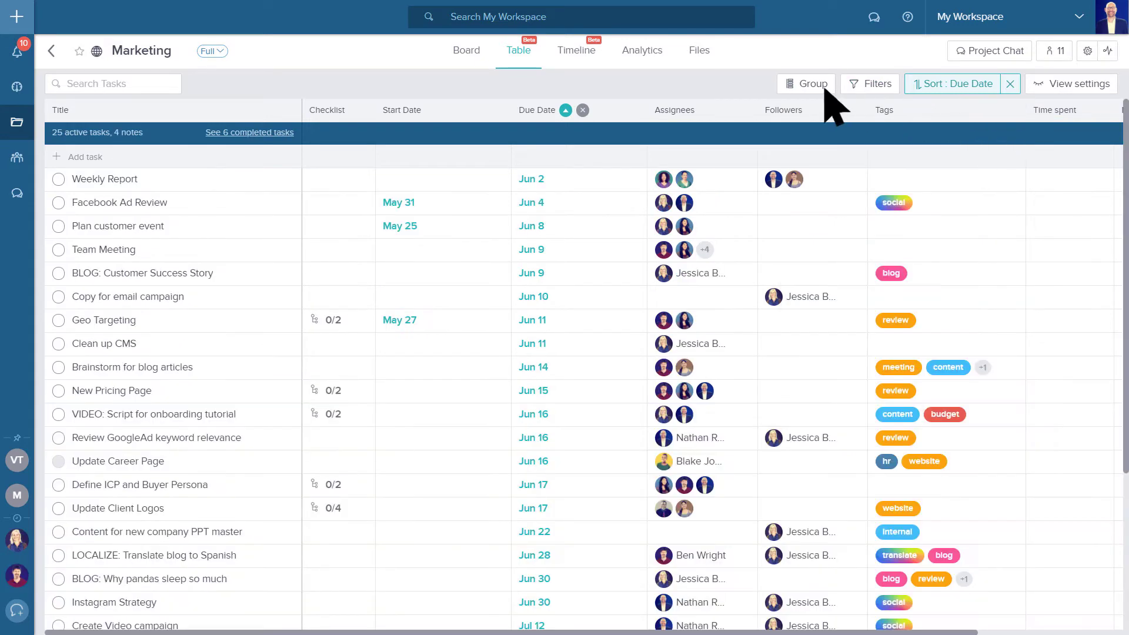
# Step: Group the Marketing table's tasks by assignee
pyautogui.click(825, 87)
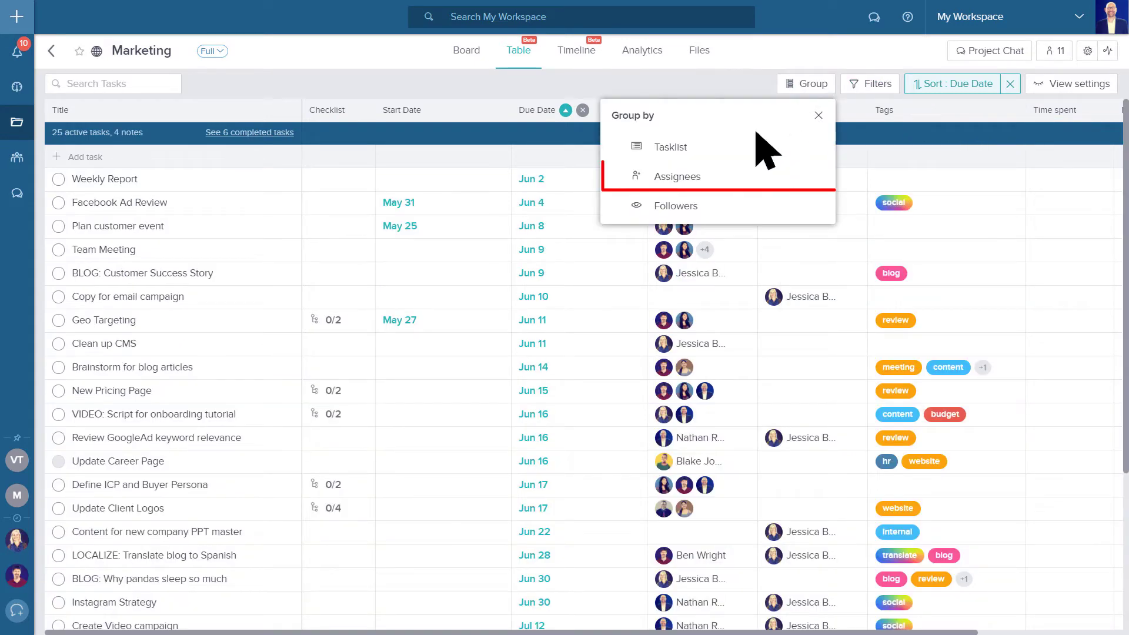
pyautogui.click(686, 177)
pyautogui.click(818, 116)
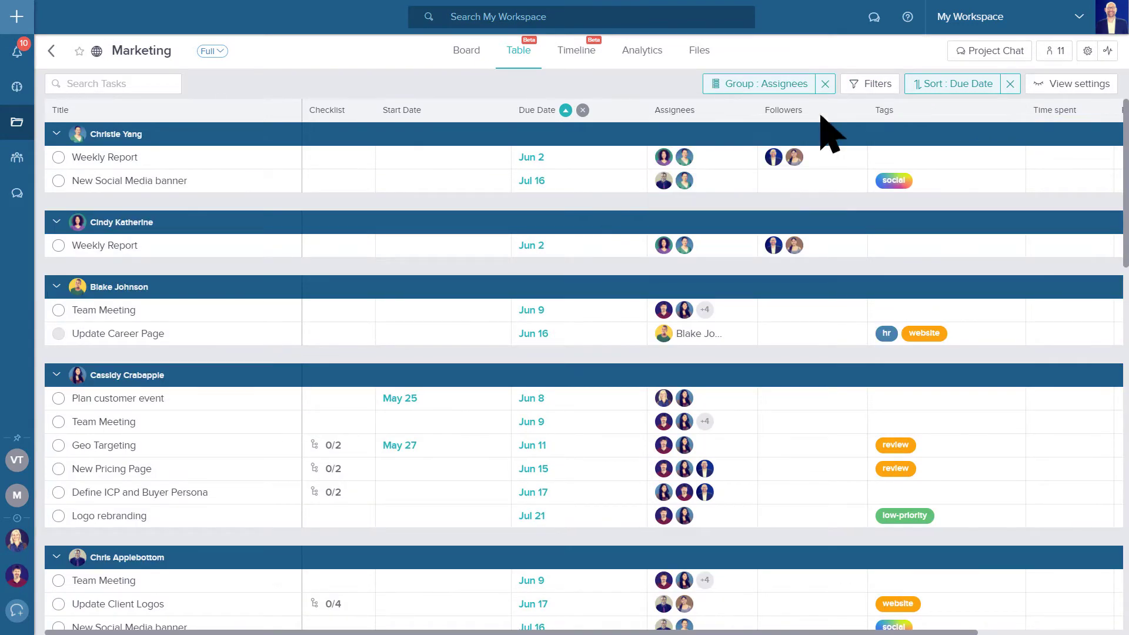
# Step: On the Marketing timeline, shift Plan customer event a few days later and view Brainstorm for blog articles' details
pyautogui.click(577, 53)
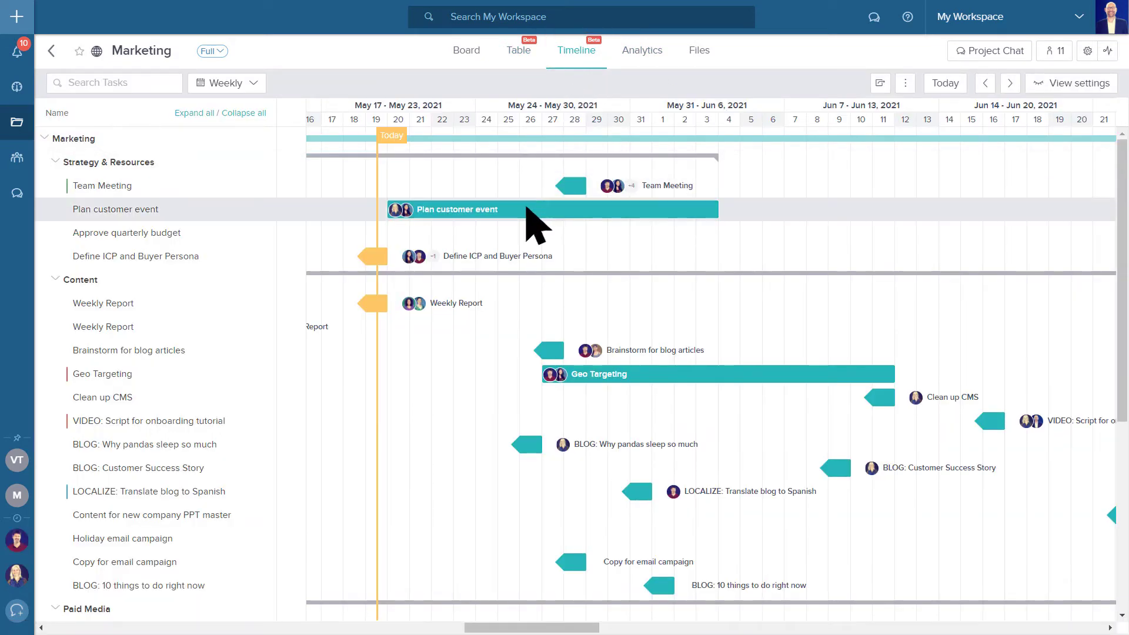
pyautogui.moveTo(529, 210); pyautogui.dragTo(662, 209)
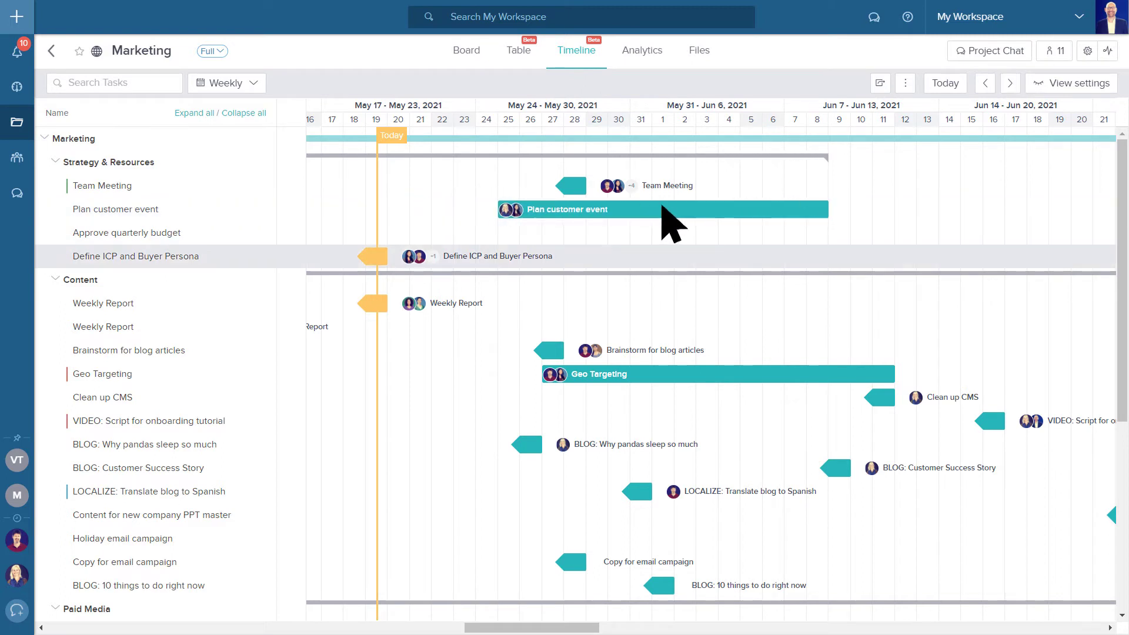
pyautogui.moveTo(549, 350)
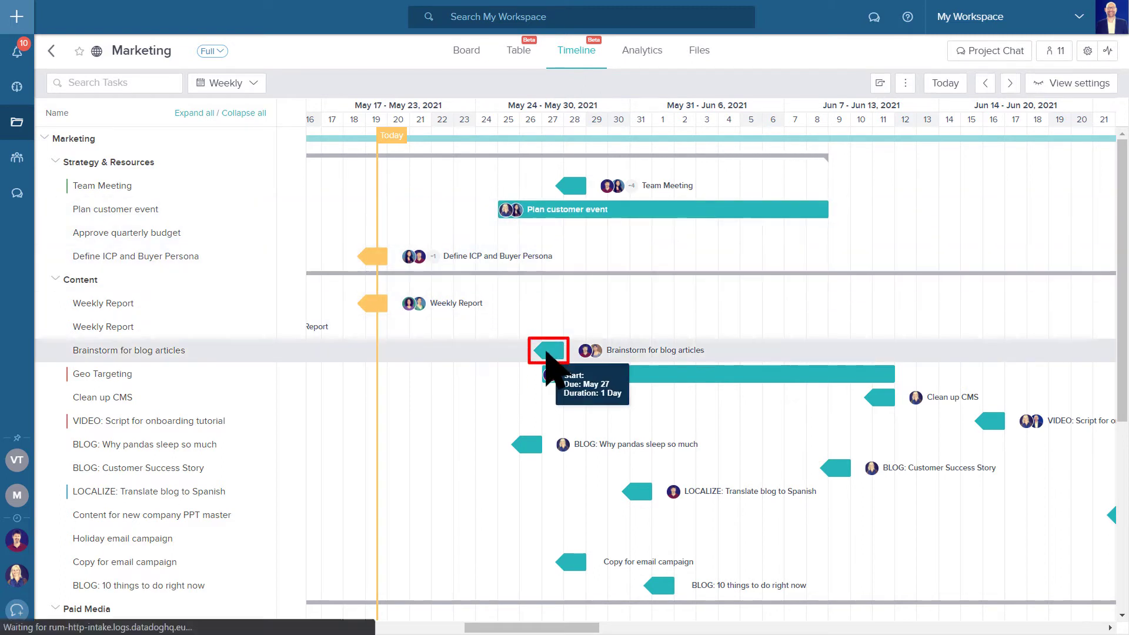
pyautogui.click(551, 357)
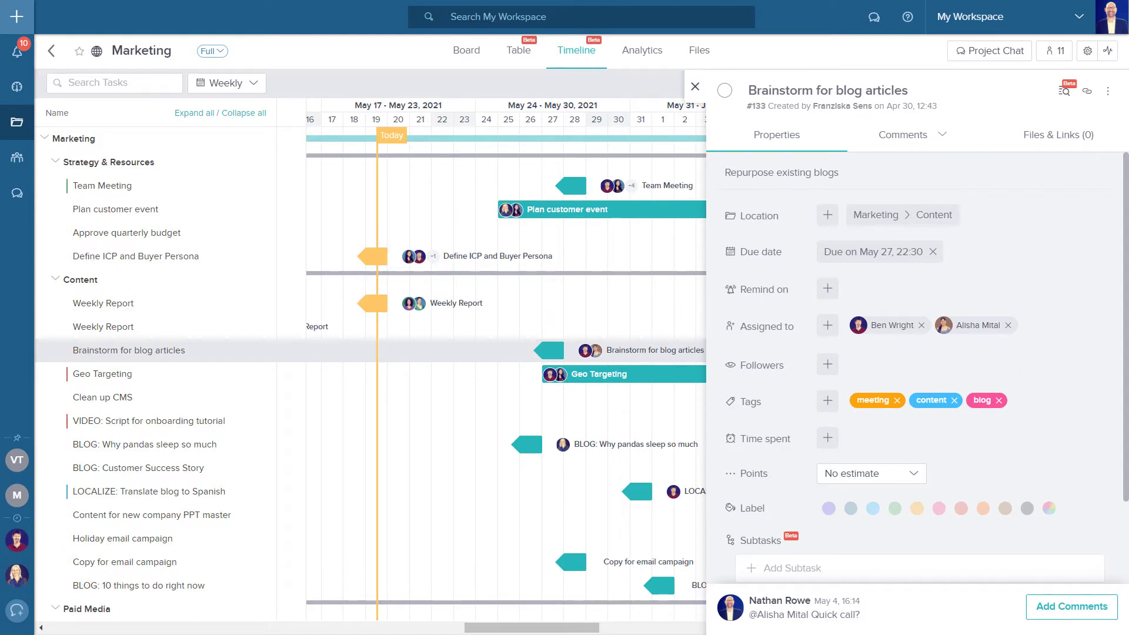
# Step: Go to the workspace task overview and show it as a timeline
pyautogui.click(24, 89)
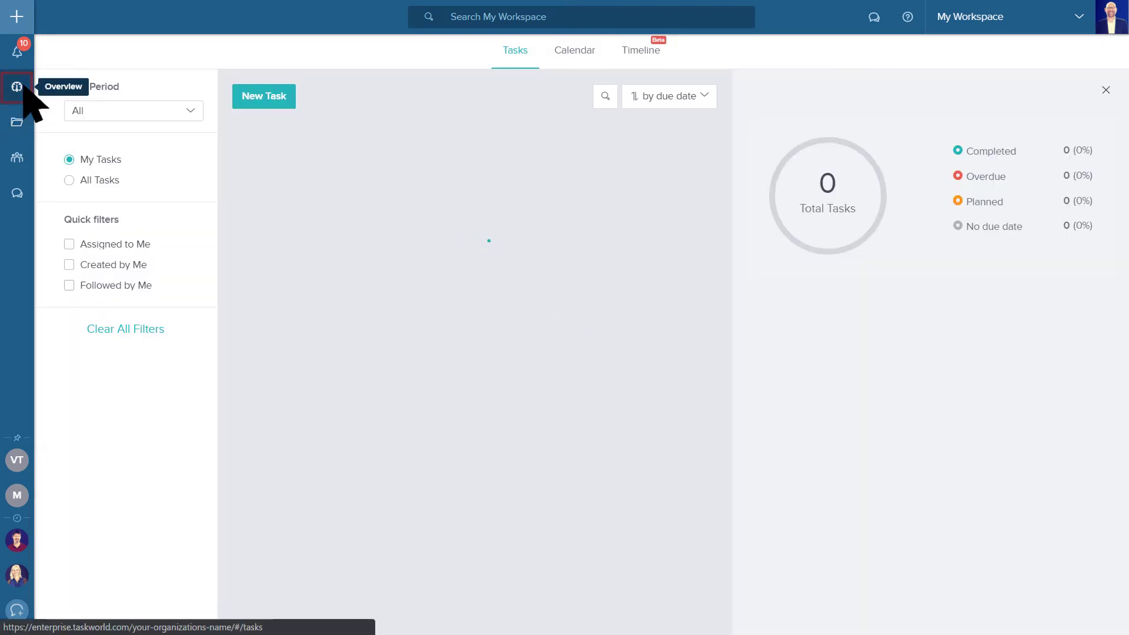
pyautogui.click(645, 60)
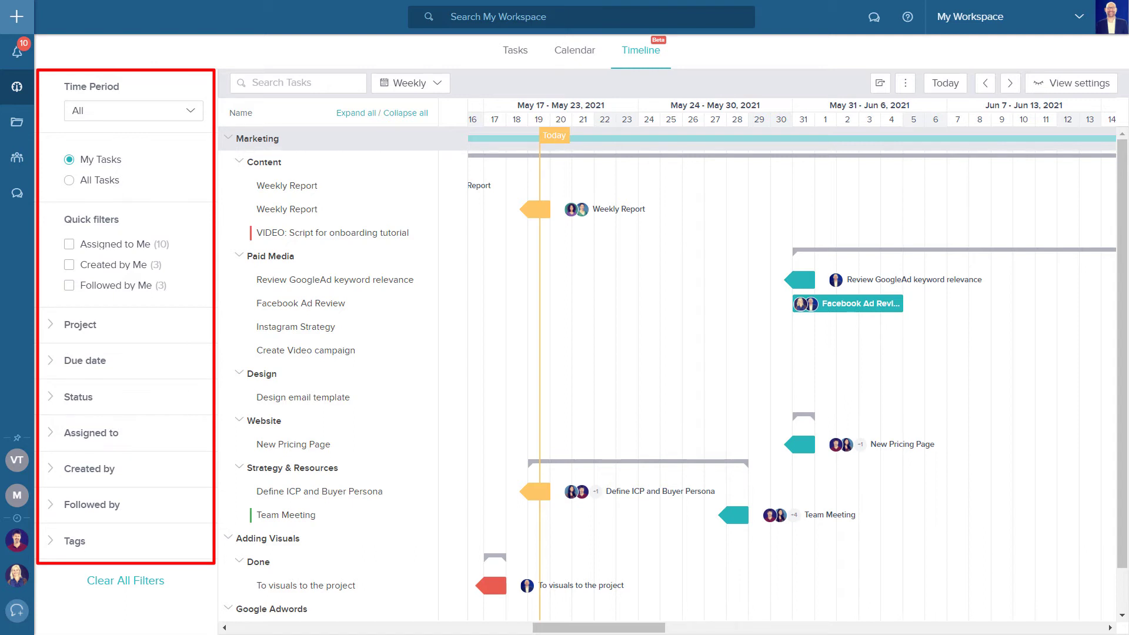
# Step: Expand the Assigned to, Tags and Status filter sections in the sidebar
pyautogui.click(123, 432)
pyautogui.scroll(-1, 165, 569)
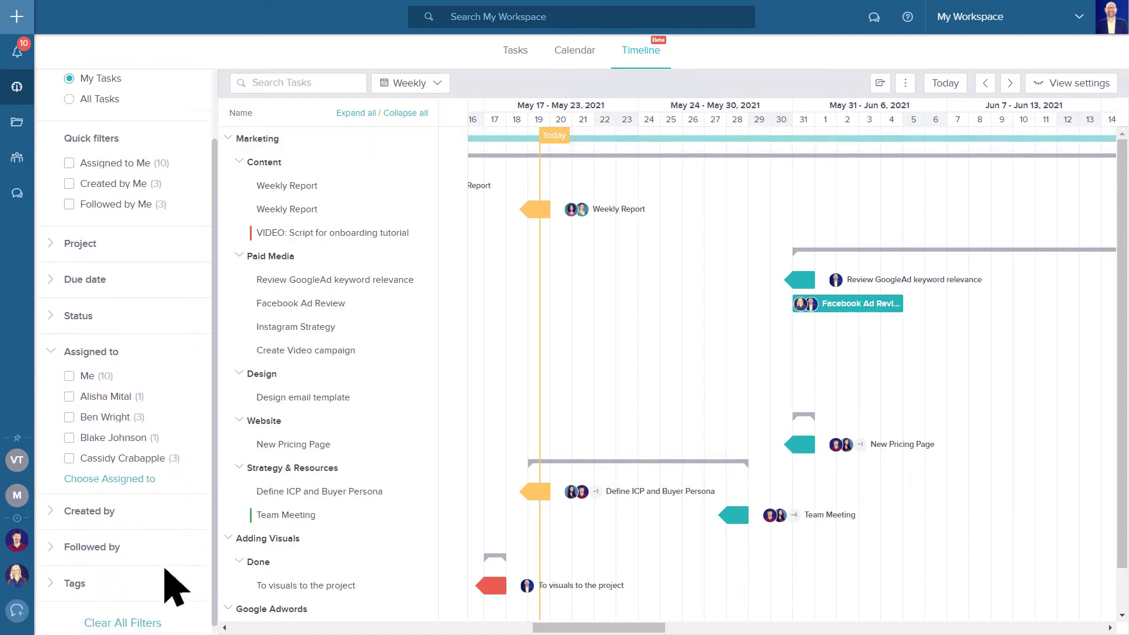
pyautogui.click(165, 578)
pyautogui.scroll(-2, 165, 569)
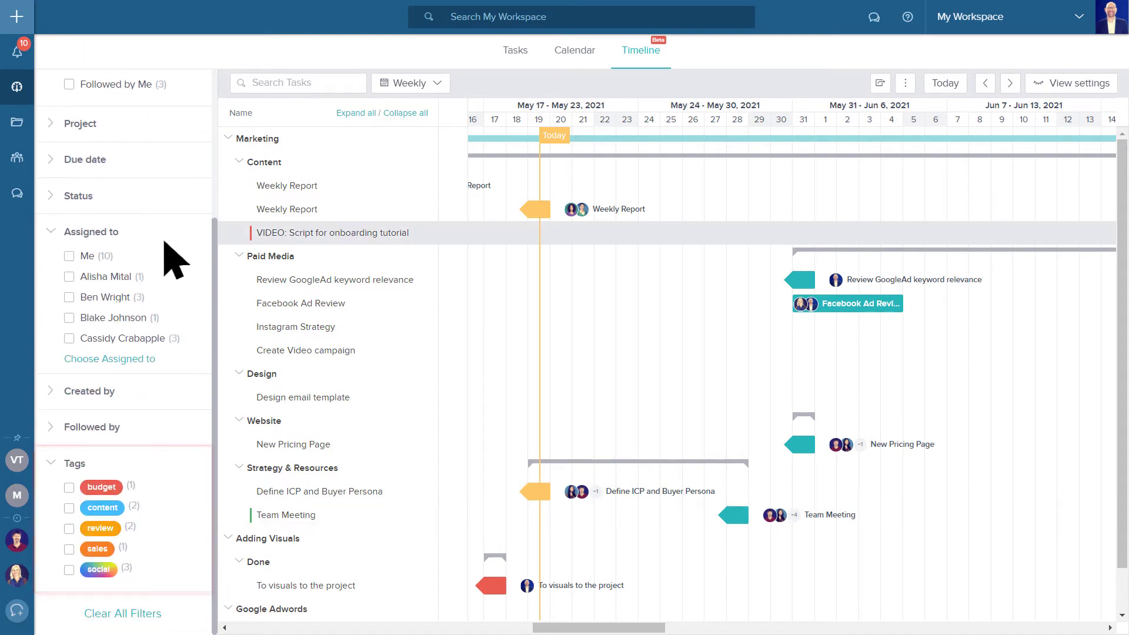
pyautogui.click(164, 196)
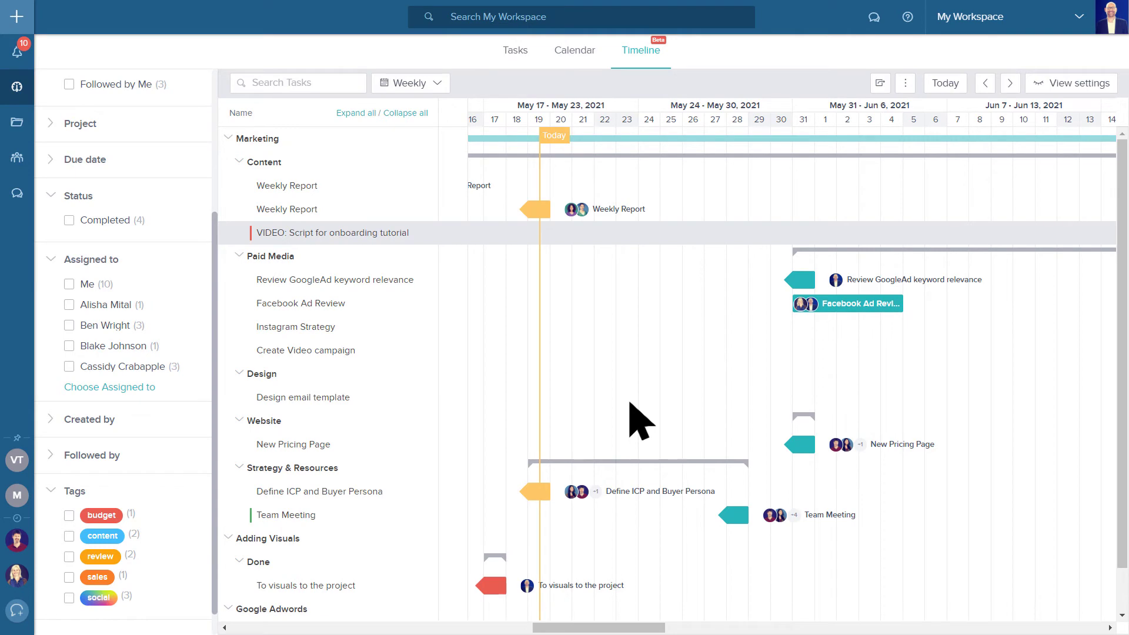
# Step: Show the overview calendar and move To visuals to the project from May 17 to May 24
pyautogui.click(516, 55)
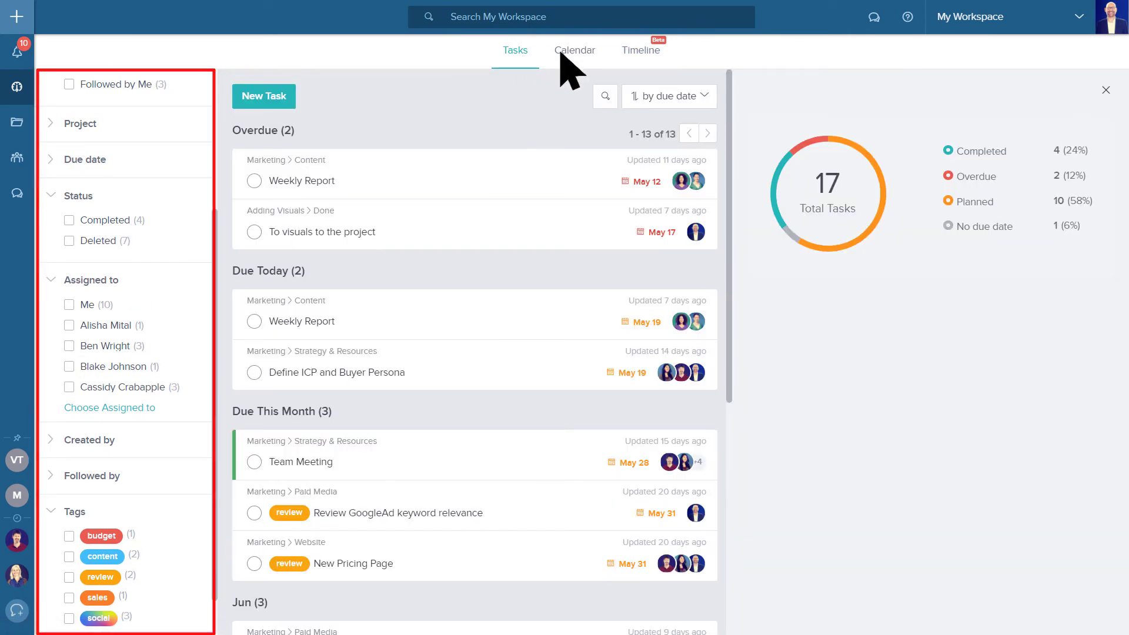
pyautogui.click(582, 53)
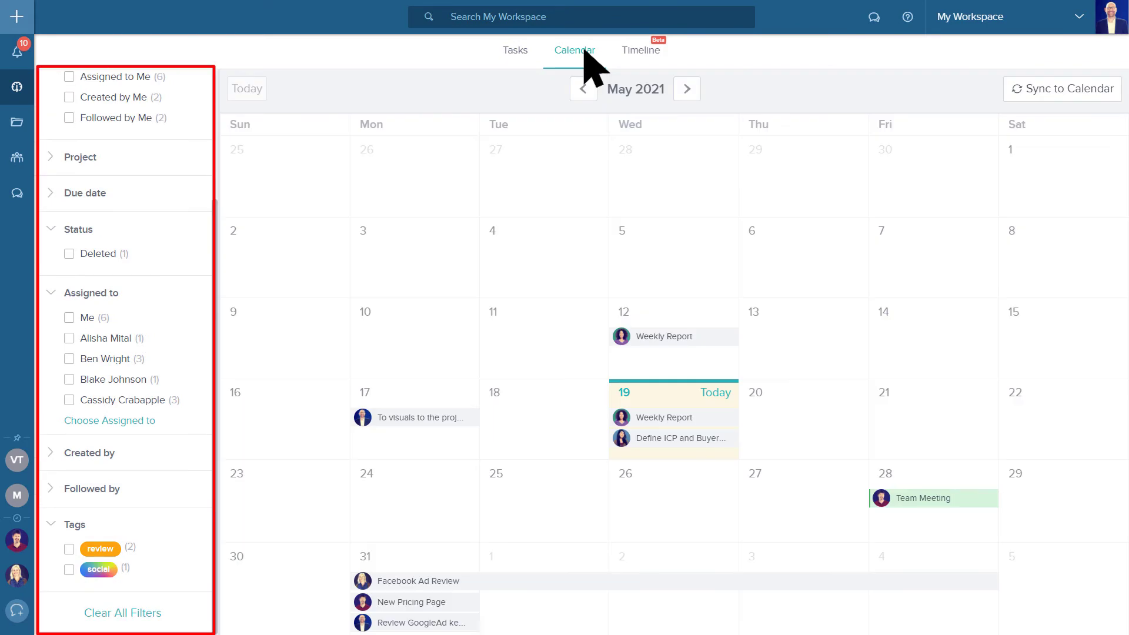
pyautogui.click(531, 53)
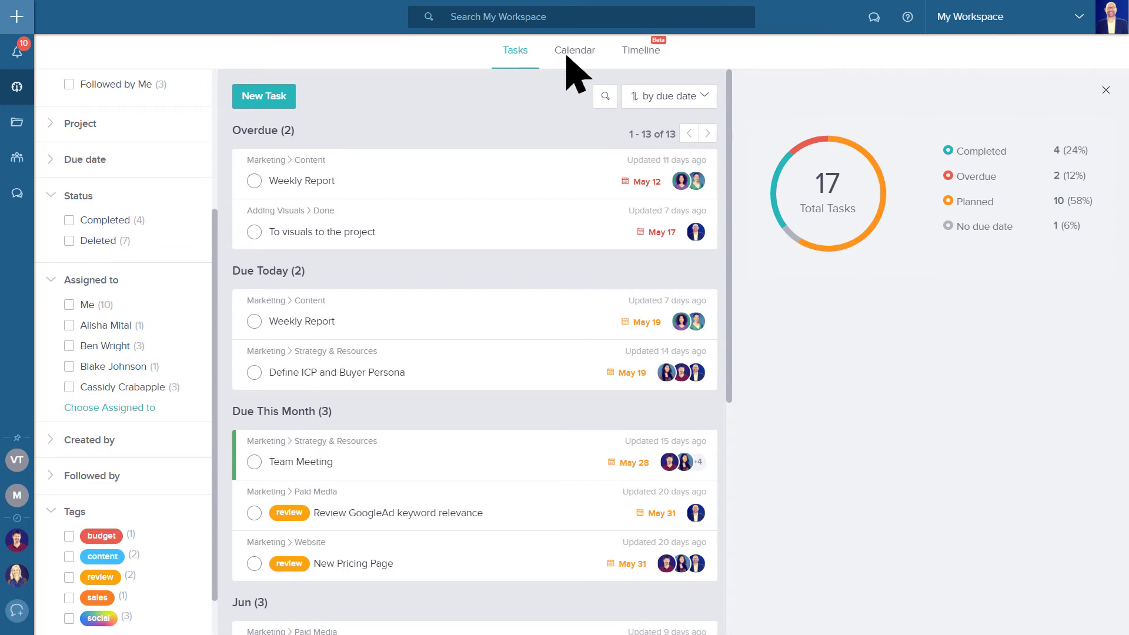
pyautogui.click(584, 59)
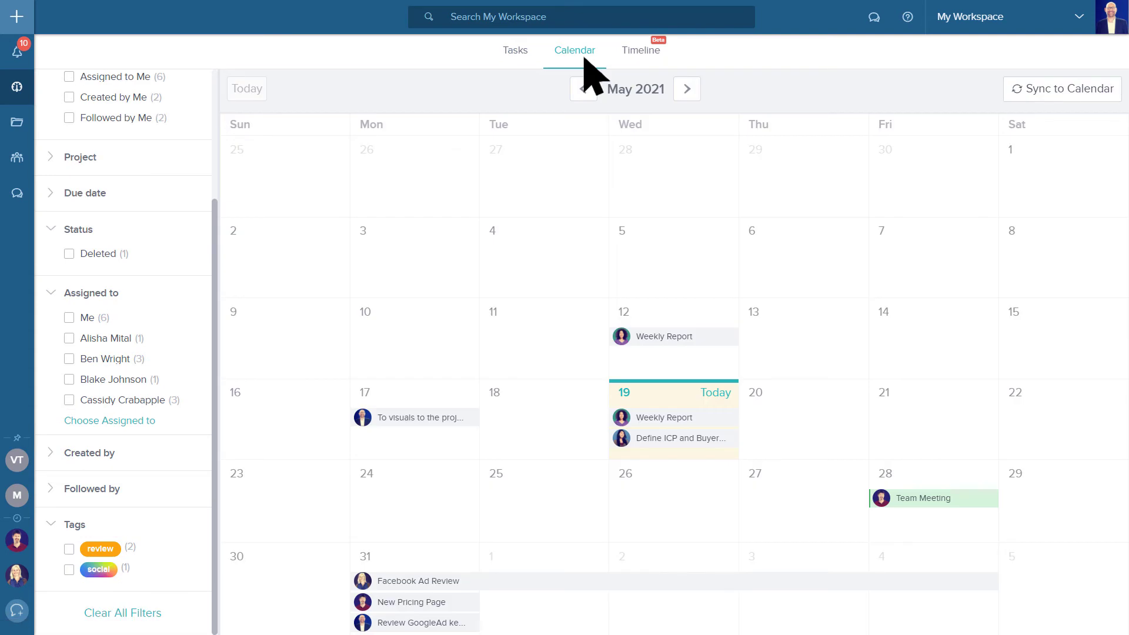
pyautogui.moveTo(433, 418); pyautogui.dragTo(422, 511)
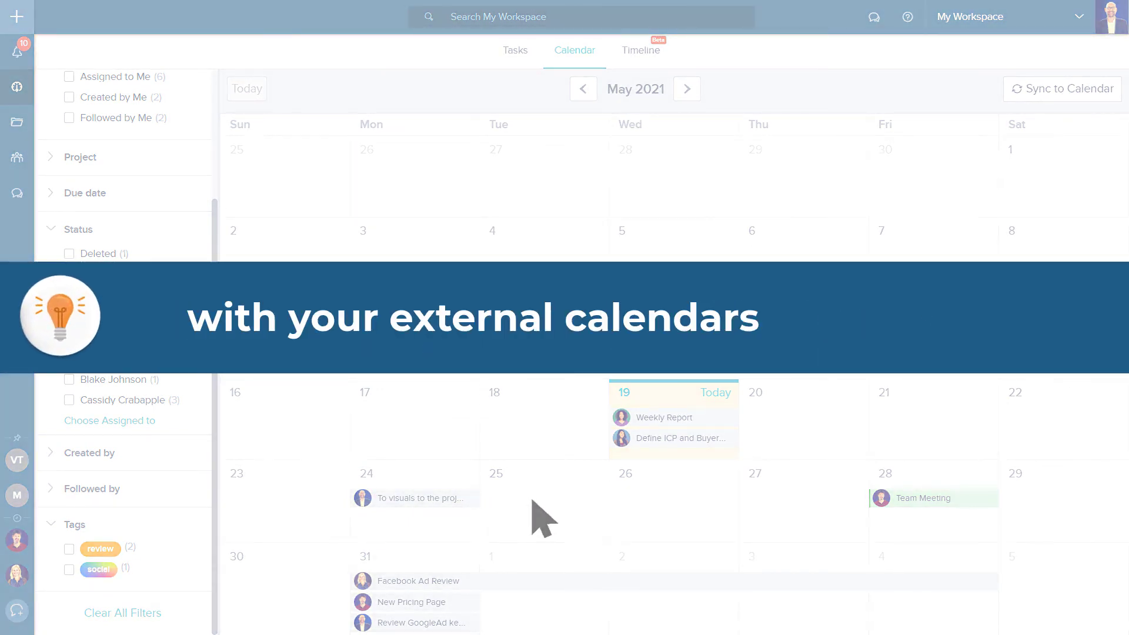
# Step: Generate and copy the sync-to-calendar link from the Sync to Calendar dialog
pyautogui.click(1070, 91)
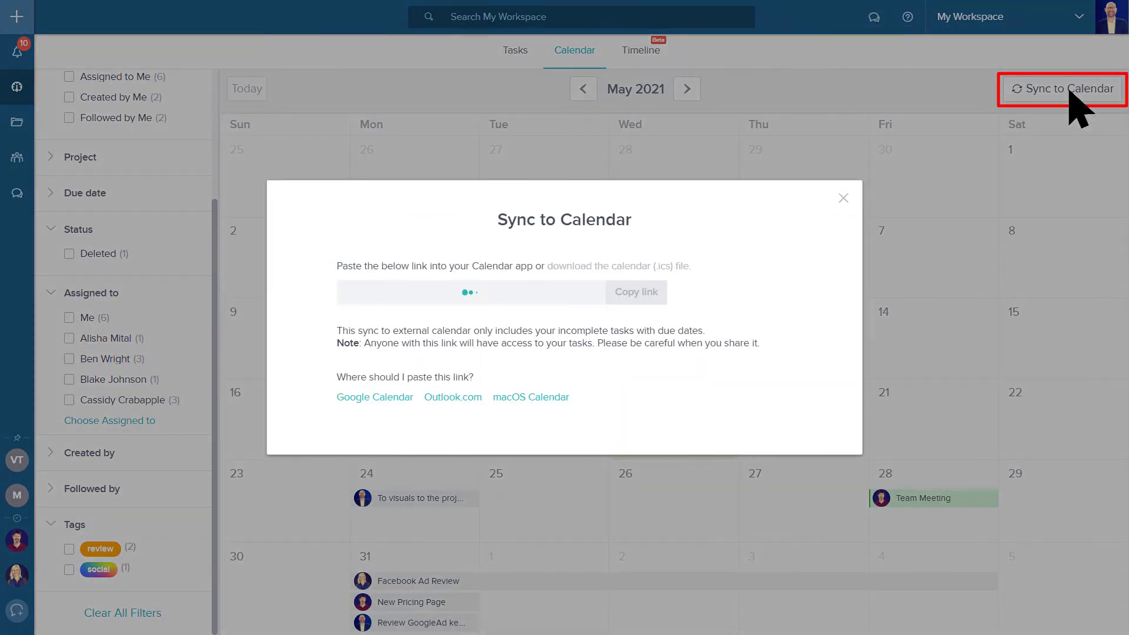
pyautogui.click(642, 299)
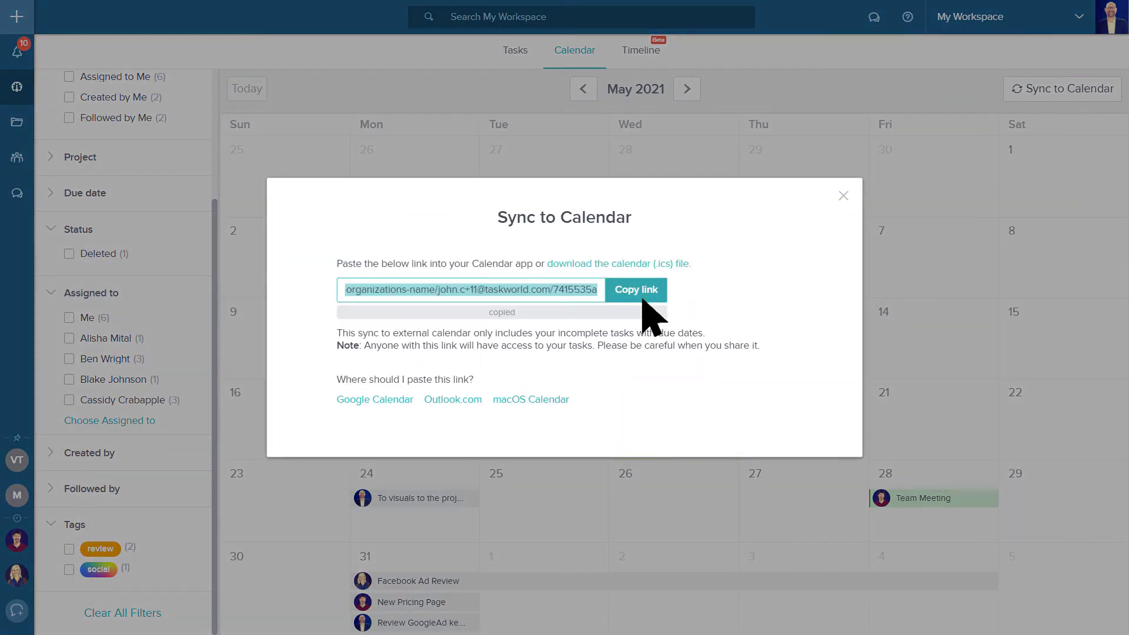